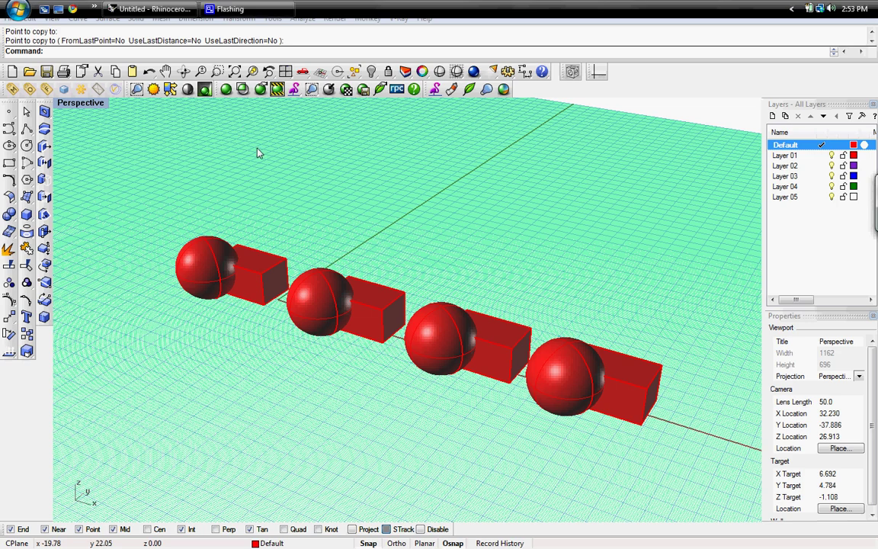
Orbit around the row of pairs and briefly select the first box and sphere
mouse_move(329, 237)
right_mouse_down()
mouse_move(294, 226)
mouse_move(308, 216)
mouse_move(343, 232)
right_mouse_up()
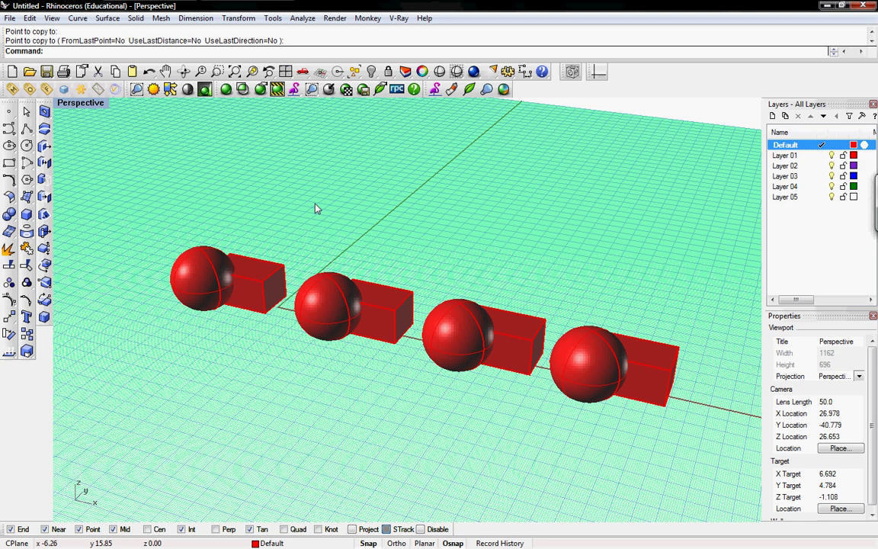
mouse_move(152, 244)
right_mouse_down()
mouse_move(205, 293)
mouse_move(236, 298)
right_mouse_up()
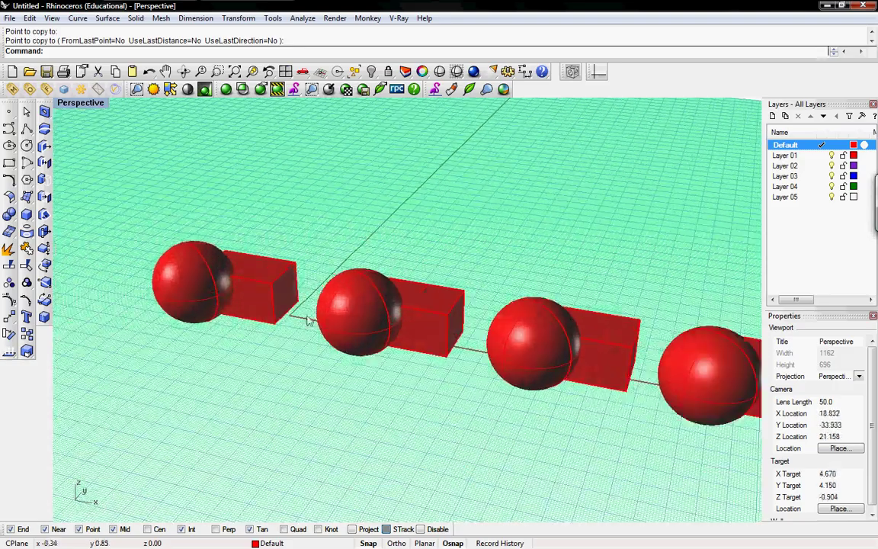
right_click_drag(308, 320, 227, 273)
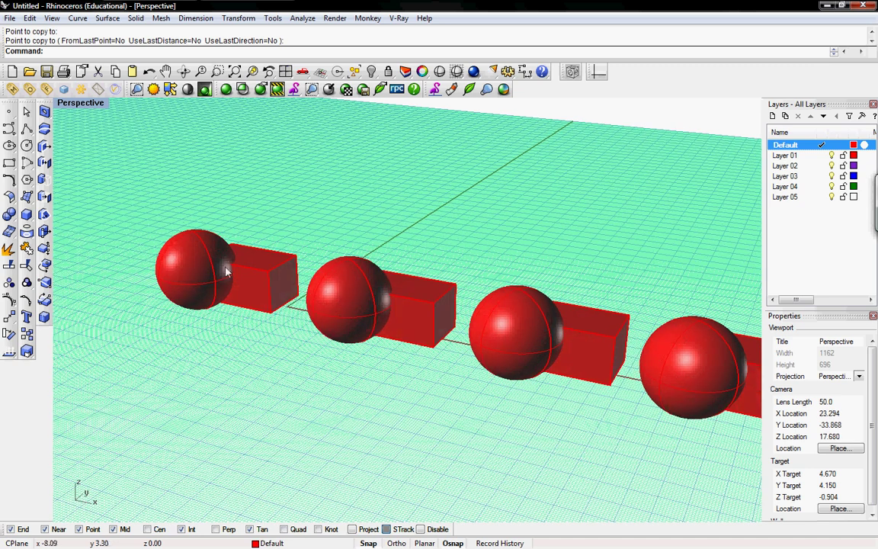
left_click(262, 276)
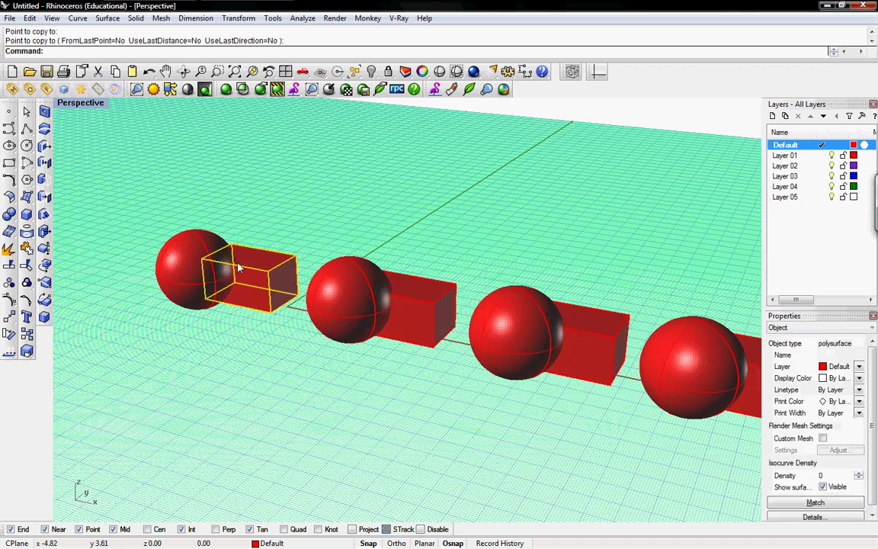
left_click(204, 245)
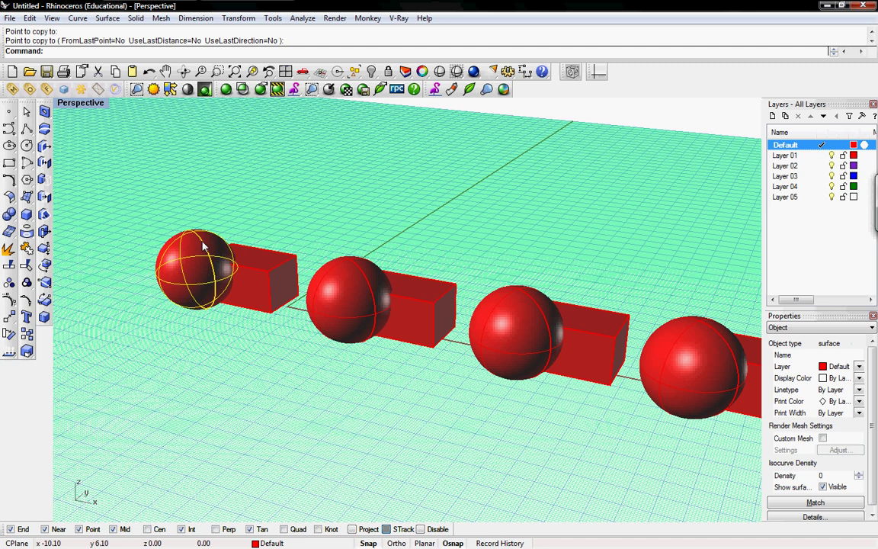
left_click(122, 209)
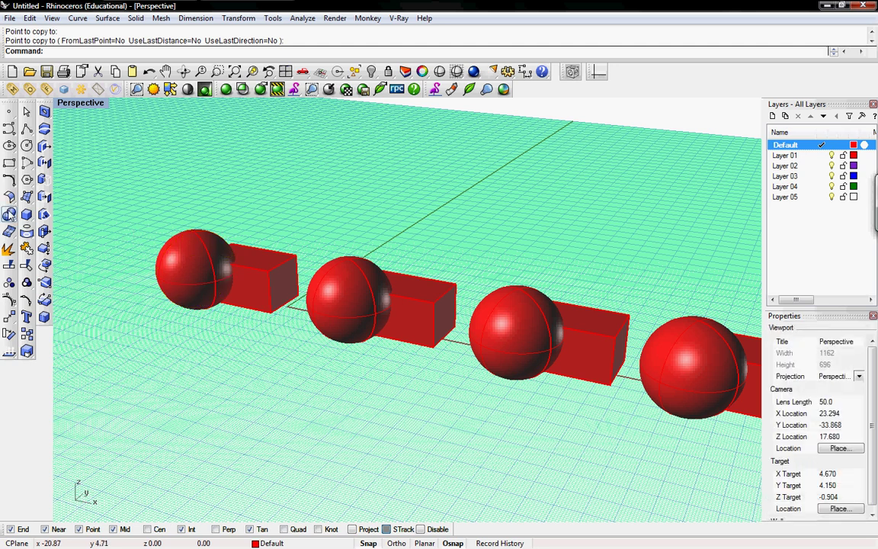
Tear off the Solid Tools flyout as a floating toolbar beside the model
left_click(10, 215)
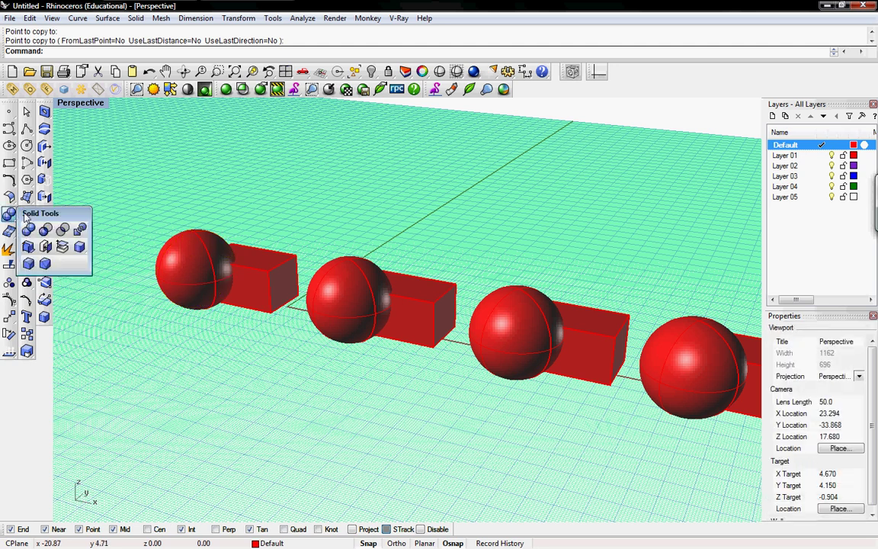
left_click_drag(31, 214, 85, 220)
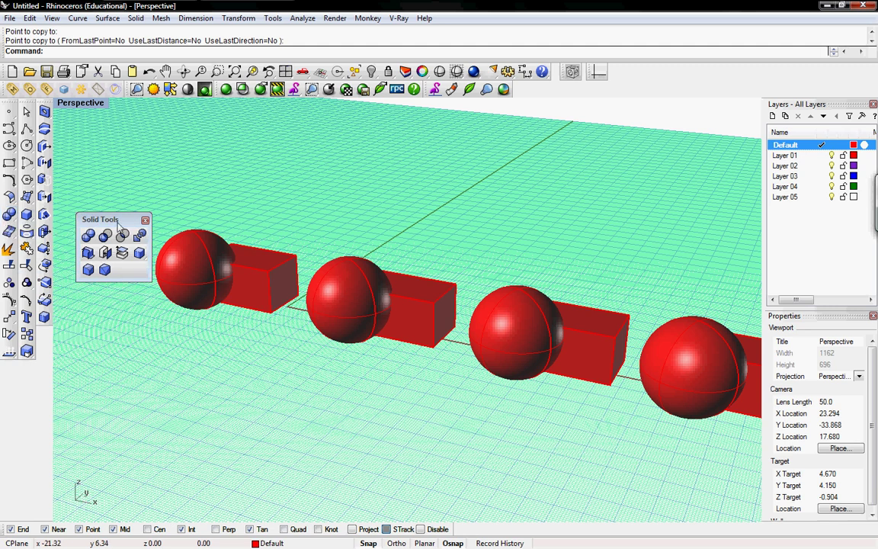
left_click_drag(99, 220, 81, 200)
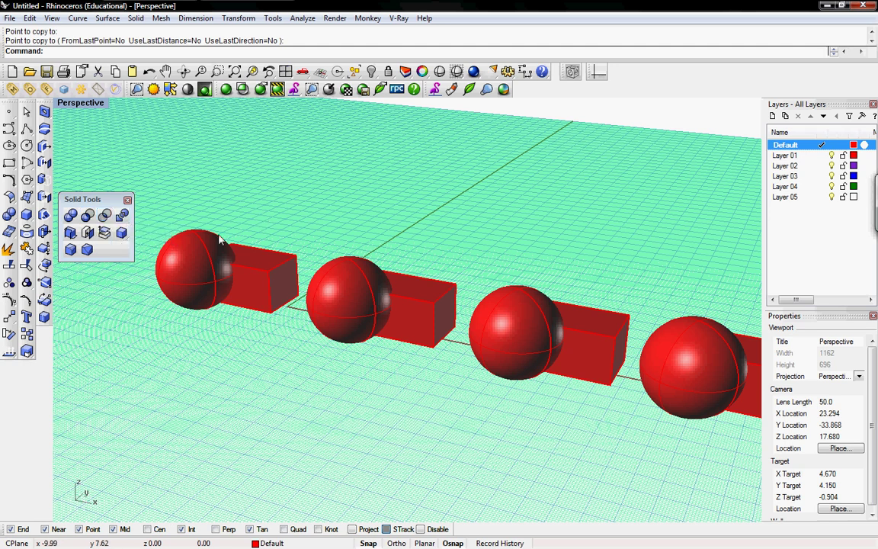
Pan and zoom to the first pair, briefly selecting its box and sphere
right_click_drag(232, 257, 311, 268, "shift")
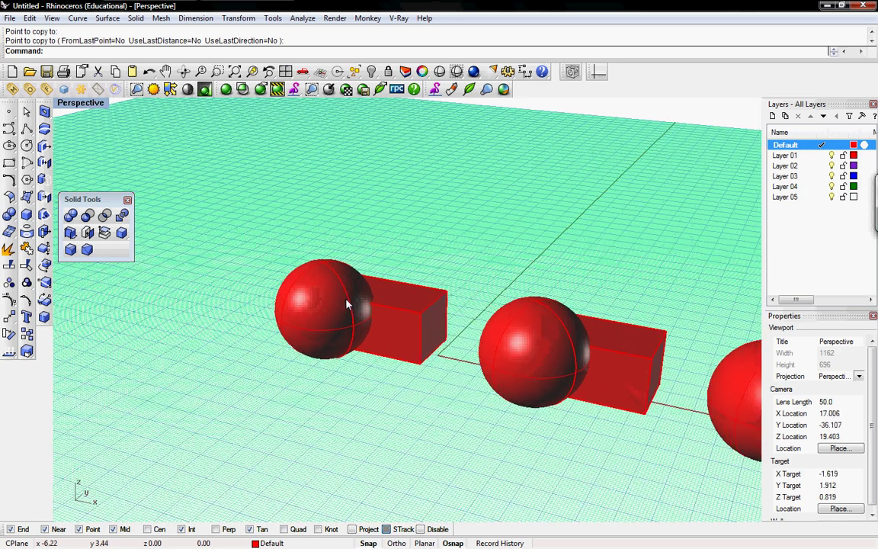
scroll(311, 268, "up", 6)
scroll(393, 323, "down", 2)
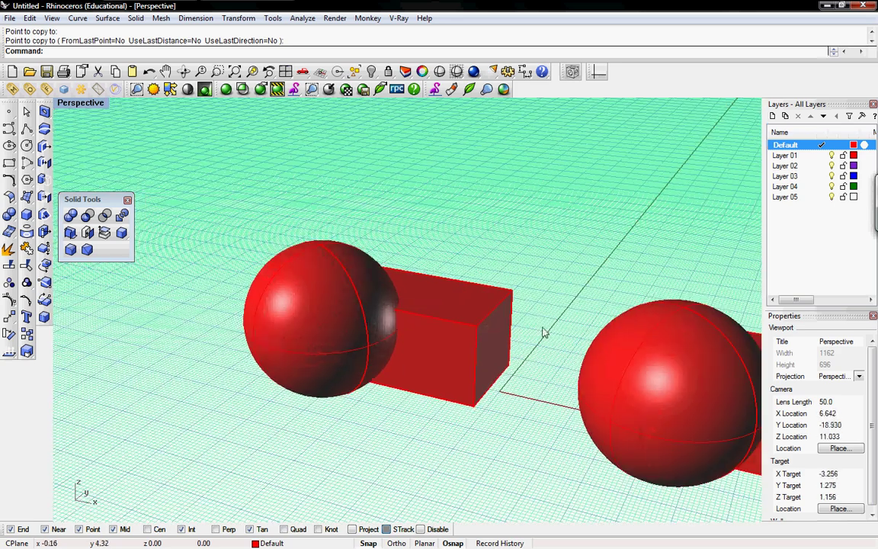
left_click(349, 297)
left_click(310, 288)
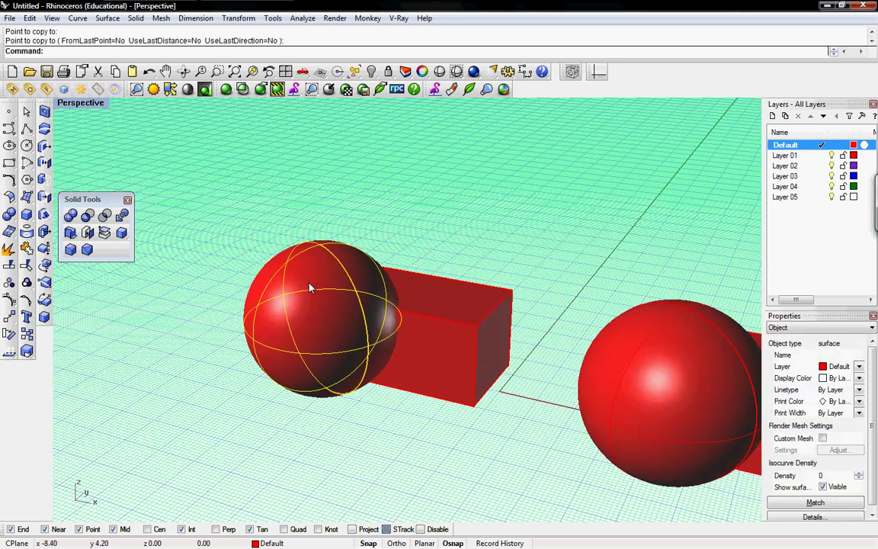
left_click(236, 268)
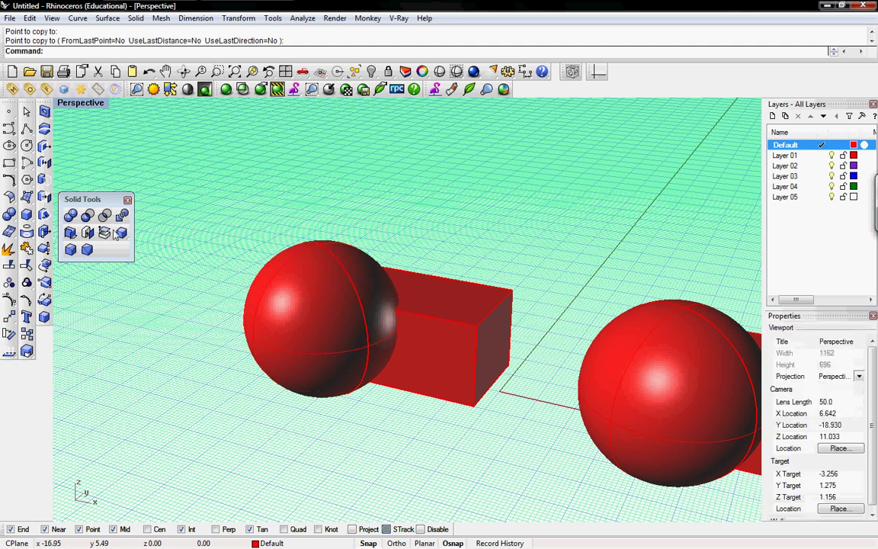
Boolean-union the first sphere and box into one polysurface
left_click(71, 217)
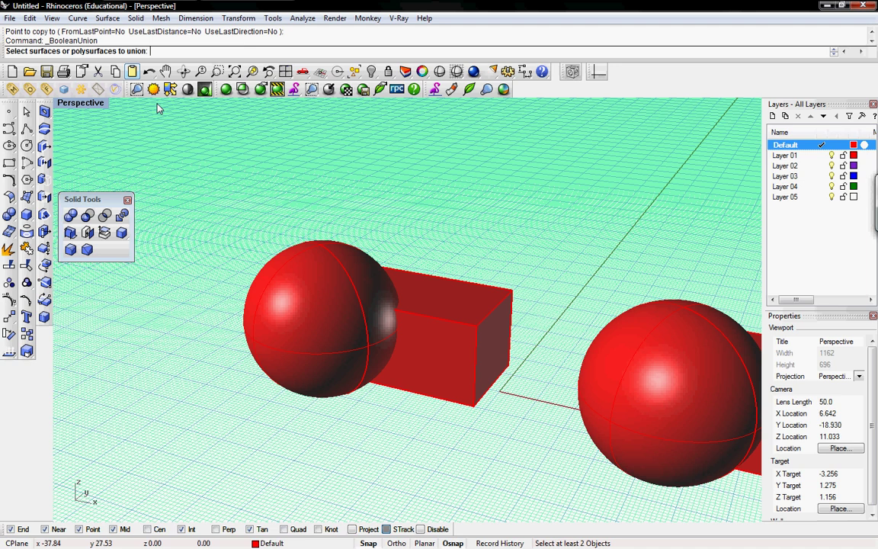
left_click(319, 272)
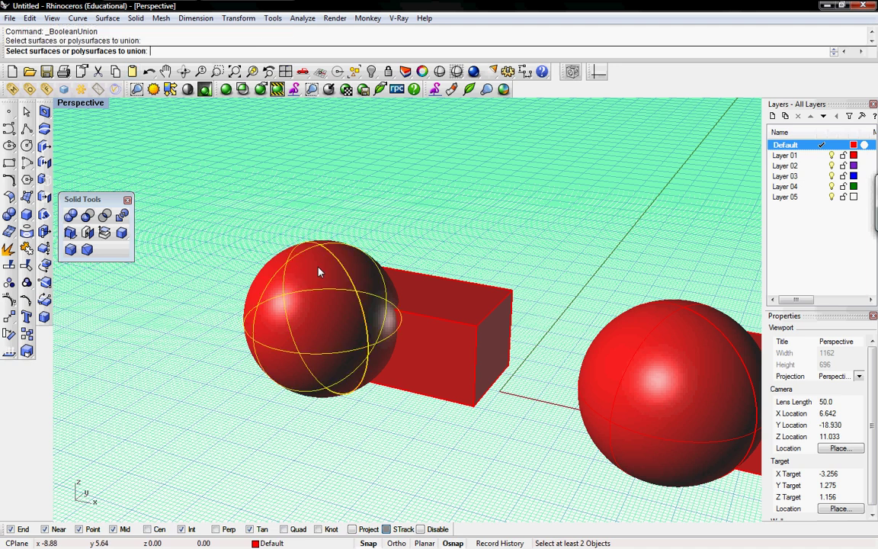
left_click(457, 329)
key("Return")
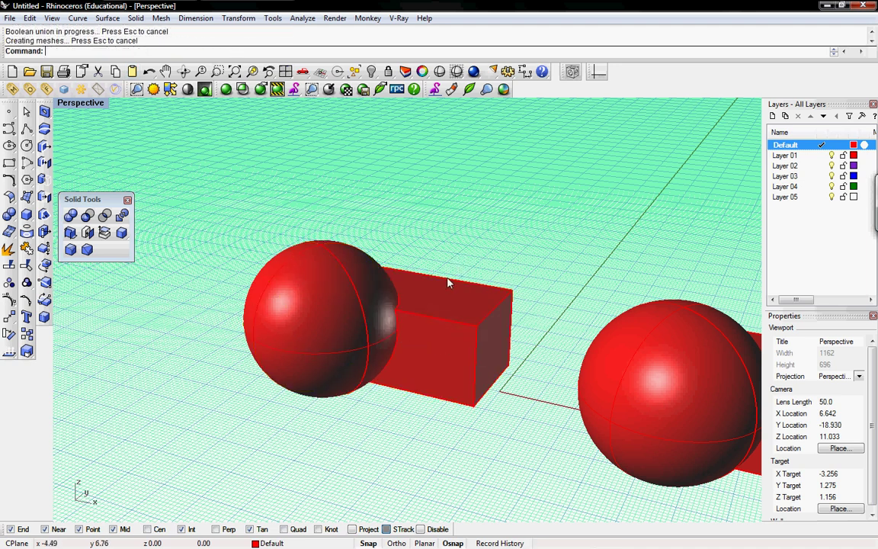
Drag the merged solid slightly away from the remaining pairs
right_click_drag(449, 284, 432, 284)
left_click(432, 284)
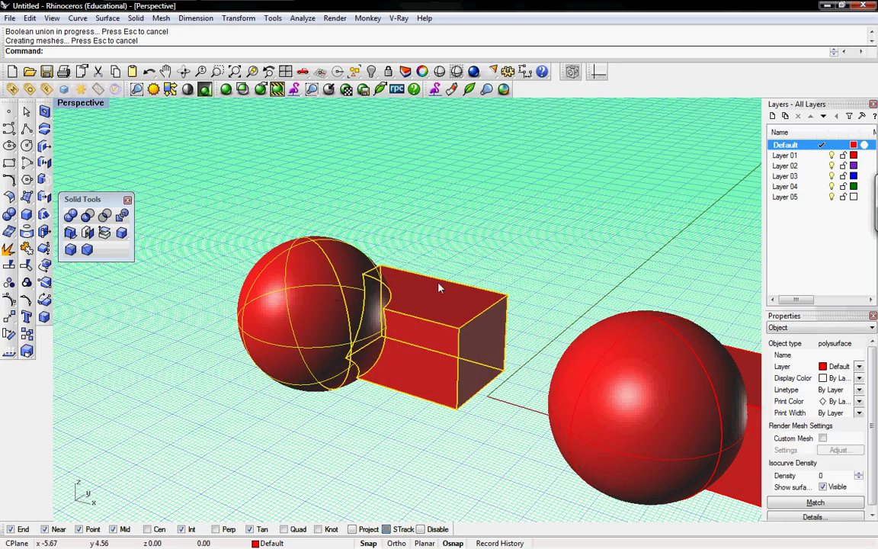
key("Escape")
left_click(395, 333)
mouse_move(395, 333)
left_mouse_down()
mouse_move(437, 284)
mouse_move(451, 338)
left_mouse_up()
mouse_move(451, 341)
right_mouse_down("shift")
mouse_move(333, 290)
mouse_move(288, 245)
mouse_move(261, 291)
right_mouse_up("shift")
scroll(234, 255, "down", 1)
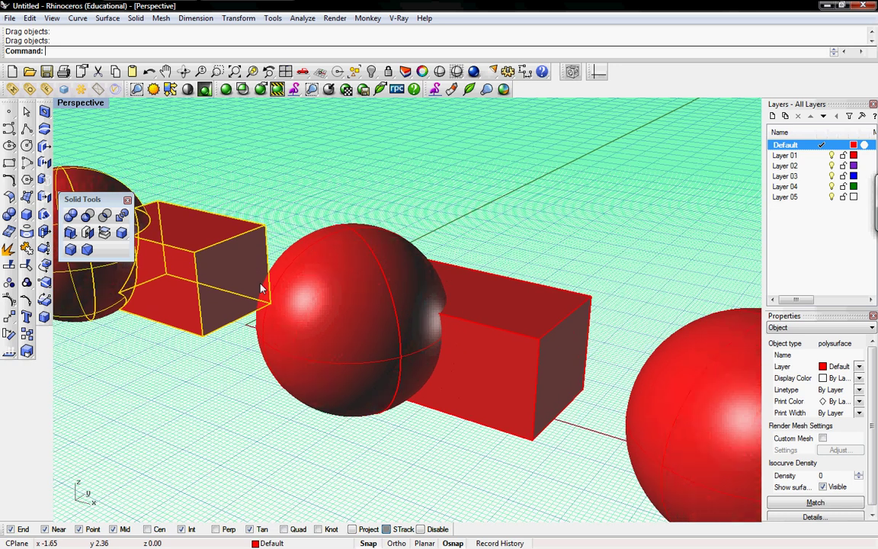
Subtract the second sphere from its box, then pull the sphere aside to reveal the hollow
scroll(234, 254, "down", 2)
key("Escape")
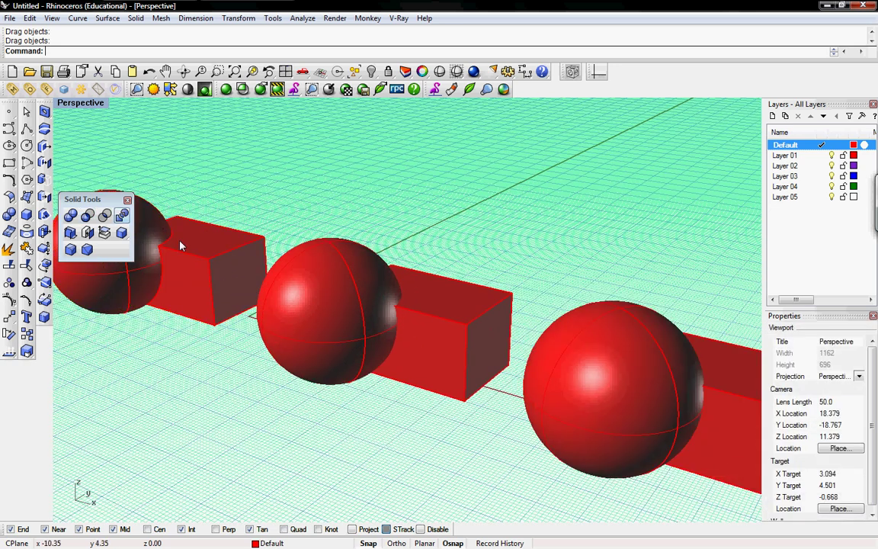
left_click(88, 216)
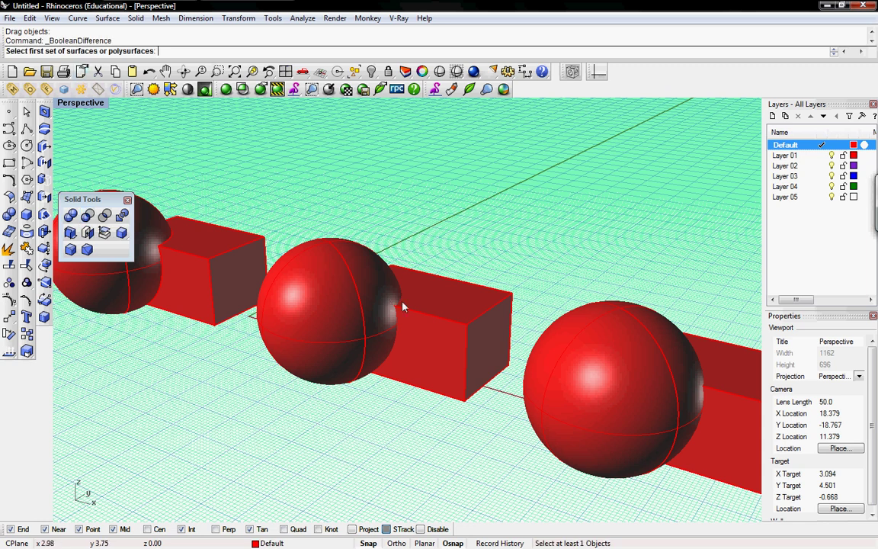
left_click(441, 320)
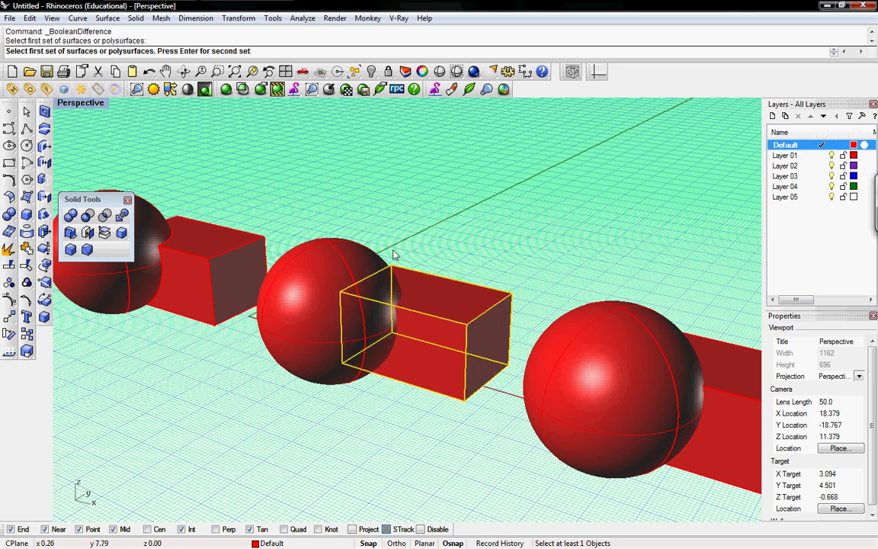
key("Return")
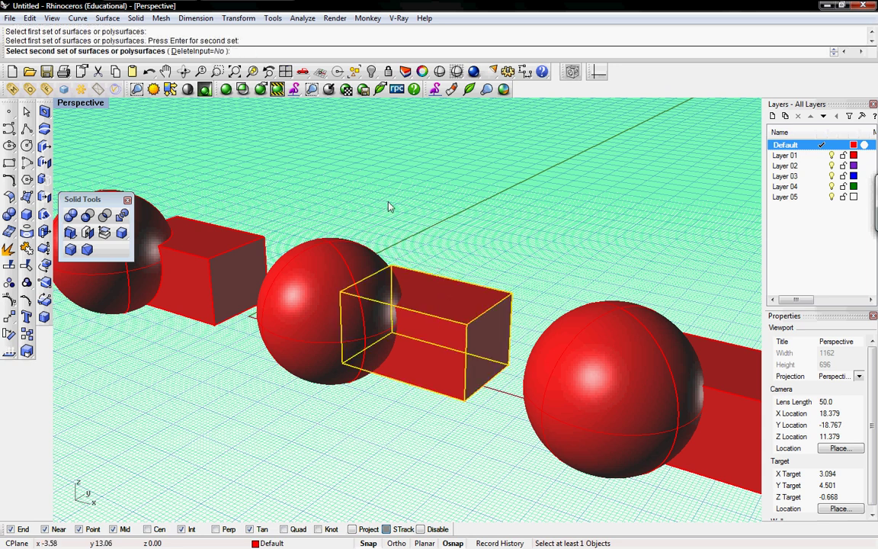
left_click(335, 257)
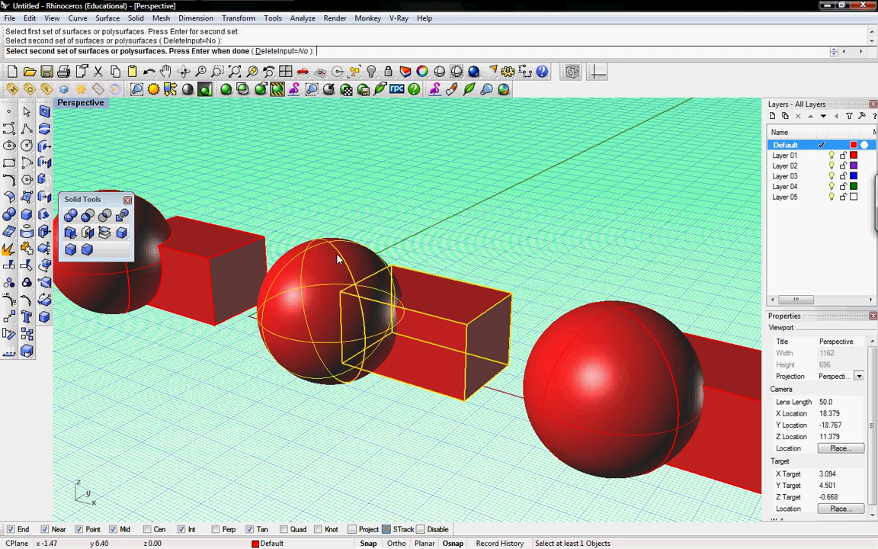
key("Return")
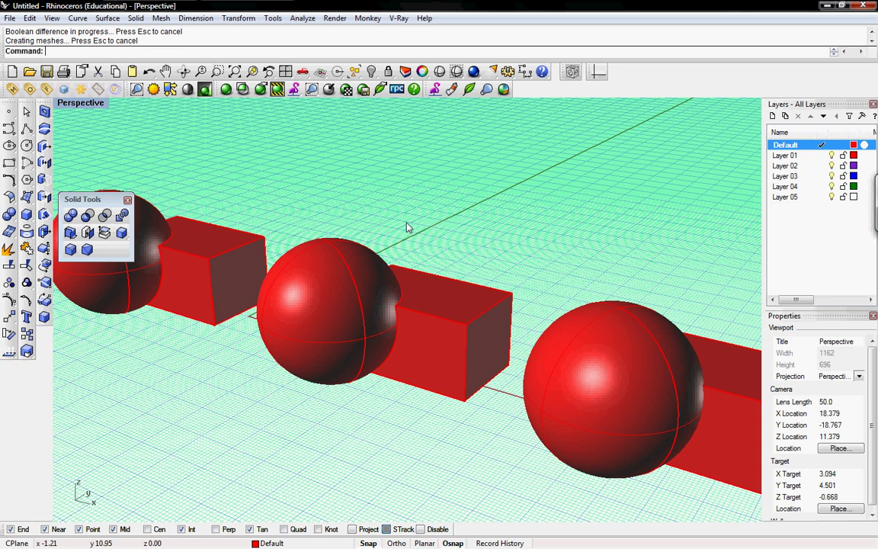
left_click_drag(364, 295, 339, 328)
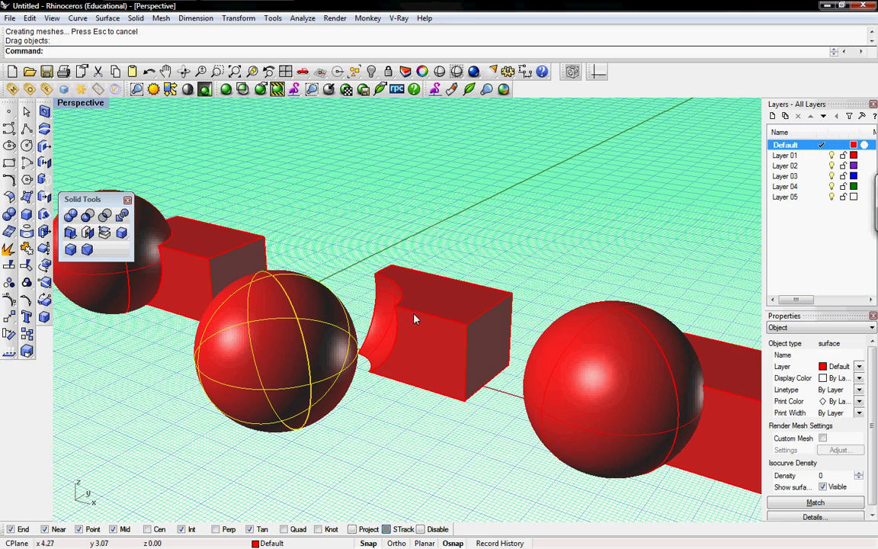
Undo the sphere move and the Boolean difference with two Ctrl+Z presses
right_click_drag(415, 318, 385, 295)
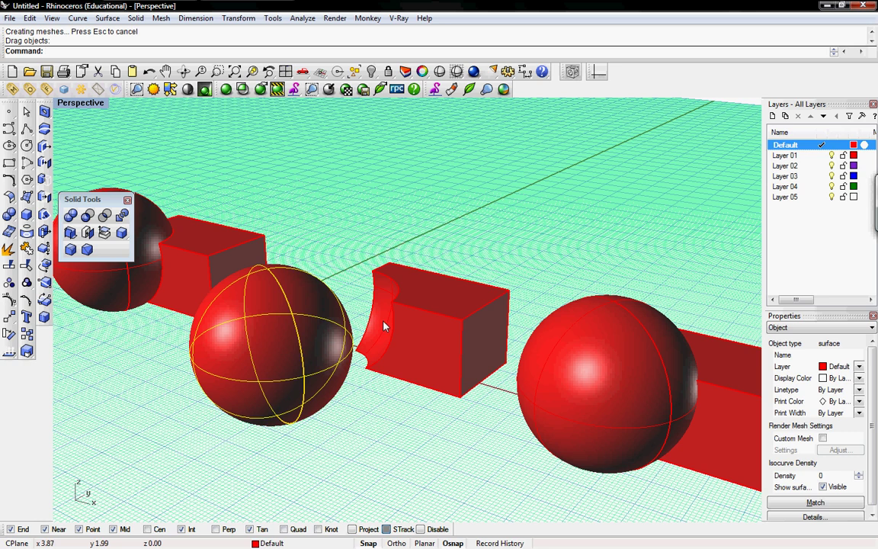
key("ctrl+z")
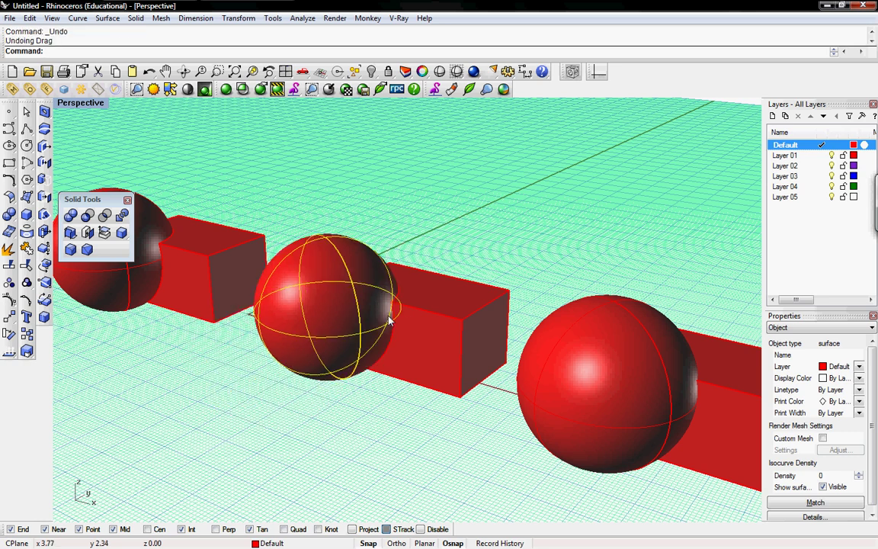
key("ctrl+z")
key("ctrl+z")
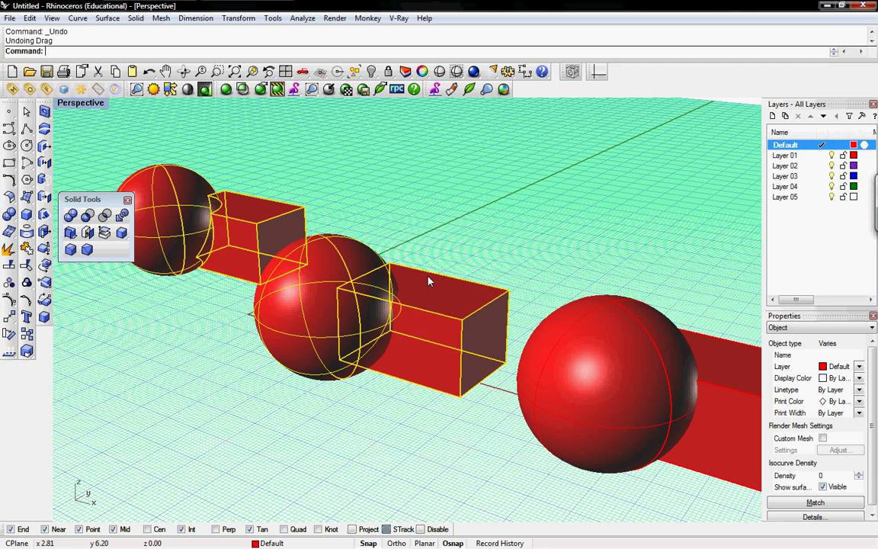
Boolean-difference the middle box by its sphere with DeleteInput=Yes, consuming the sphere
key("Escape")
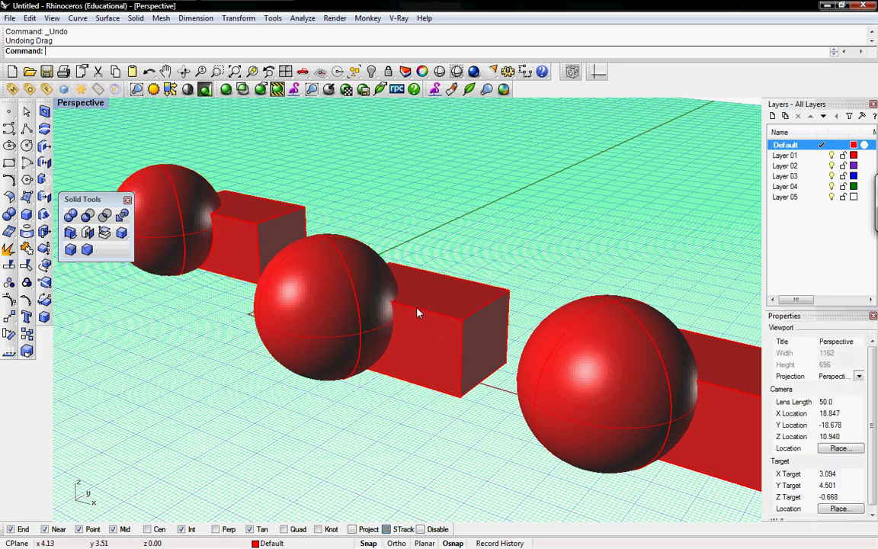
left_click(417, 310)
left_click(421, 250)
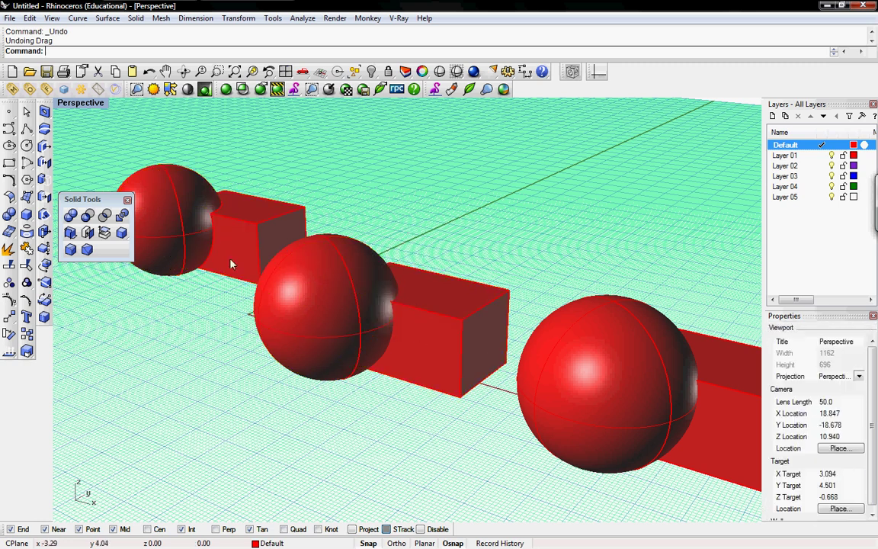
left_click(87, 216)
left_click(425, 304)
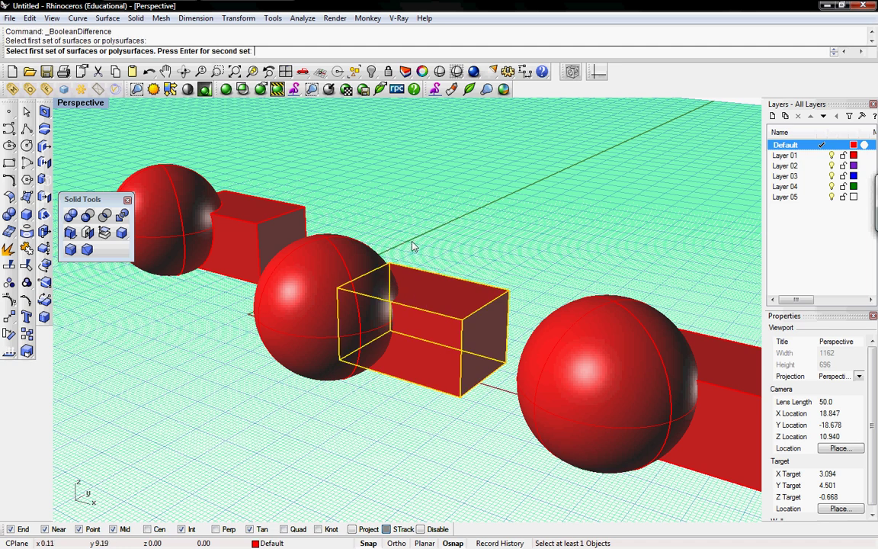
key("Return")
left_click(359, 268)
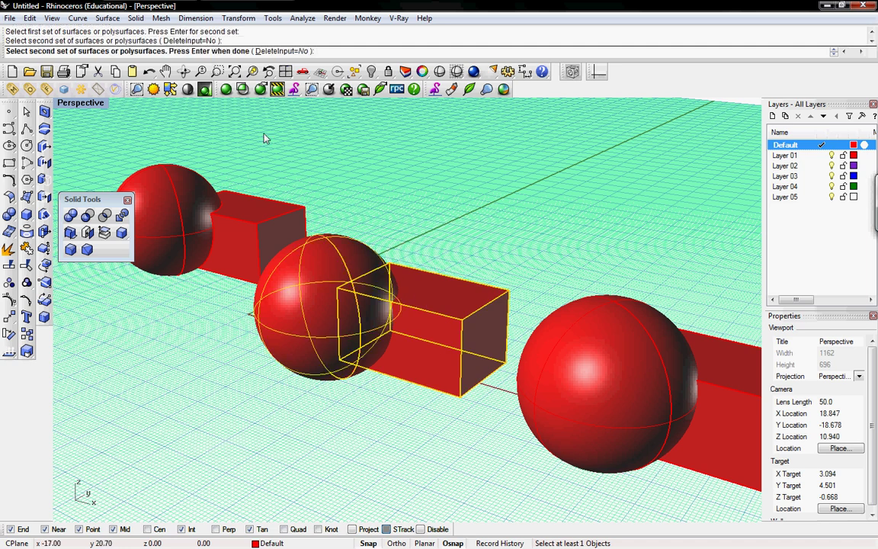
left_click(288, 51)
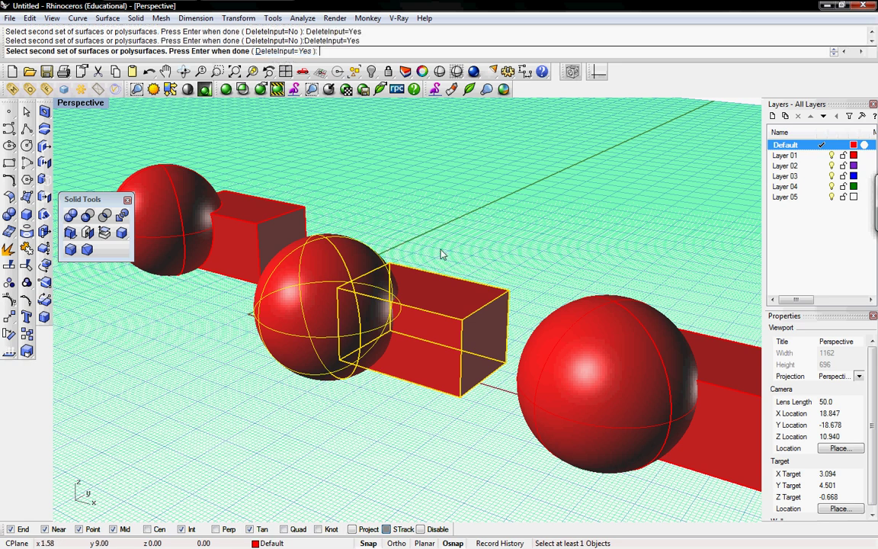
key("Return")
mouse_move(405, 327)
right_mouse_down()
mouse_move(439, 324)
mouse_move(414, 326)
mouse_move(373, 310)
mouse_move(408, 313)
right_mouse_up()
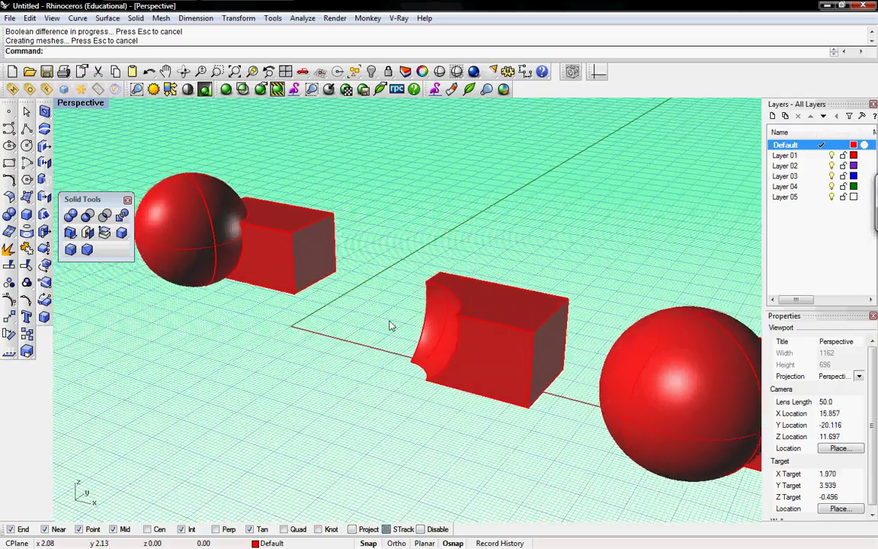
mouse_move(455, 352)
right_mouse_down("shift")
mouse_move(433, 331)
mouse_move(347, 300)
mouse_move(459, 344)
mouse_move(389, 328)
mouse_move(373, 333)
right_mouse_up("shift")
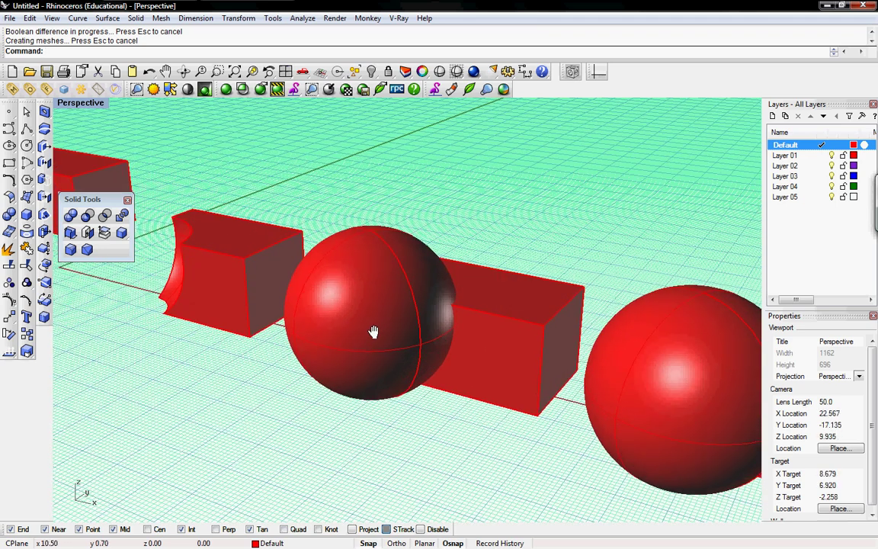
Boolean-intersect the third box and sphere, leaving only their rounded overlap wedge
left_click(105, 217)
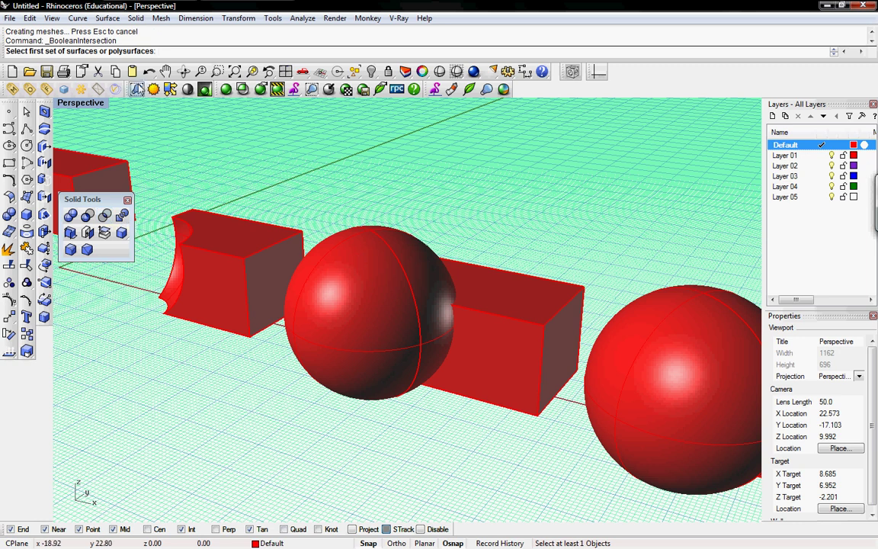
left_click(495, 321)
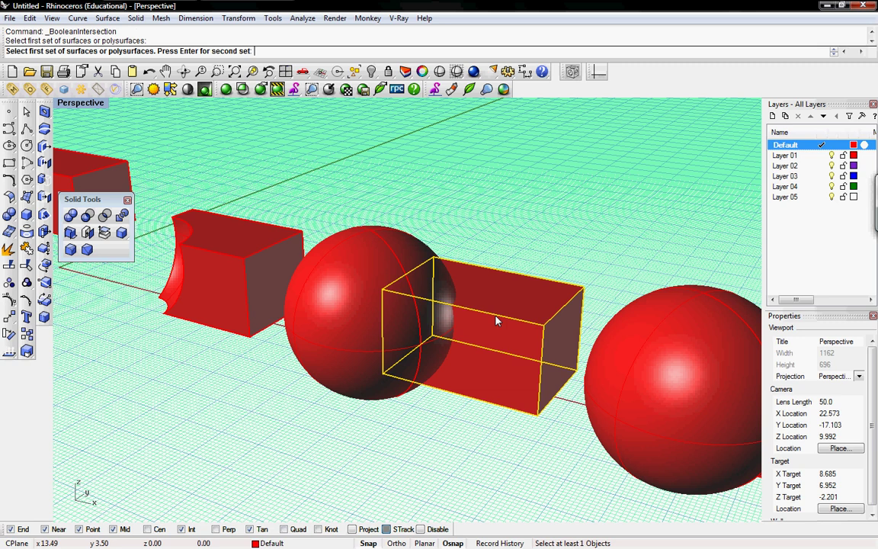
key("Return")
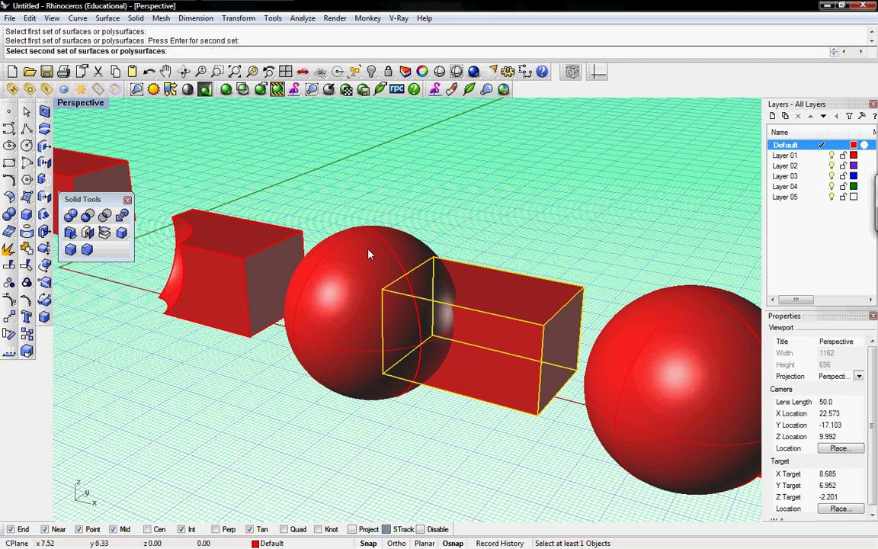
left_click(368, 254)
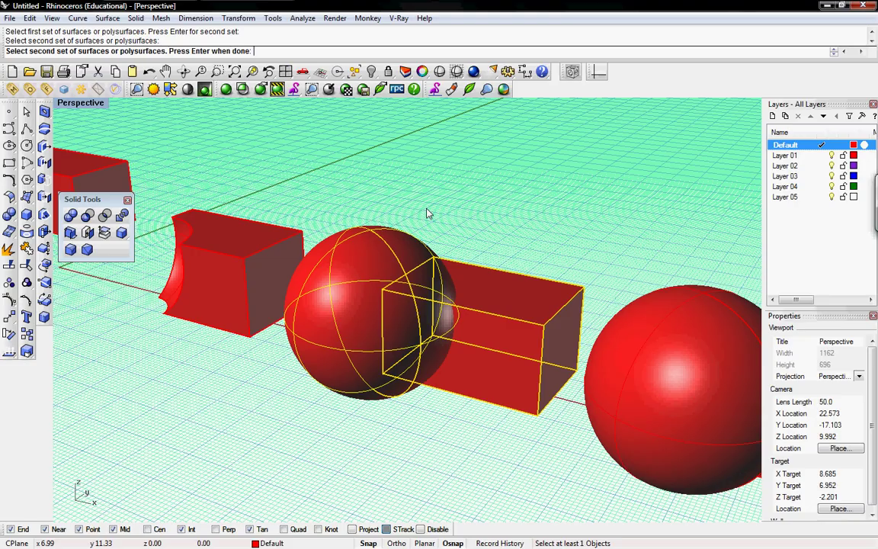
key("Return")
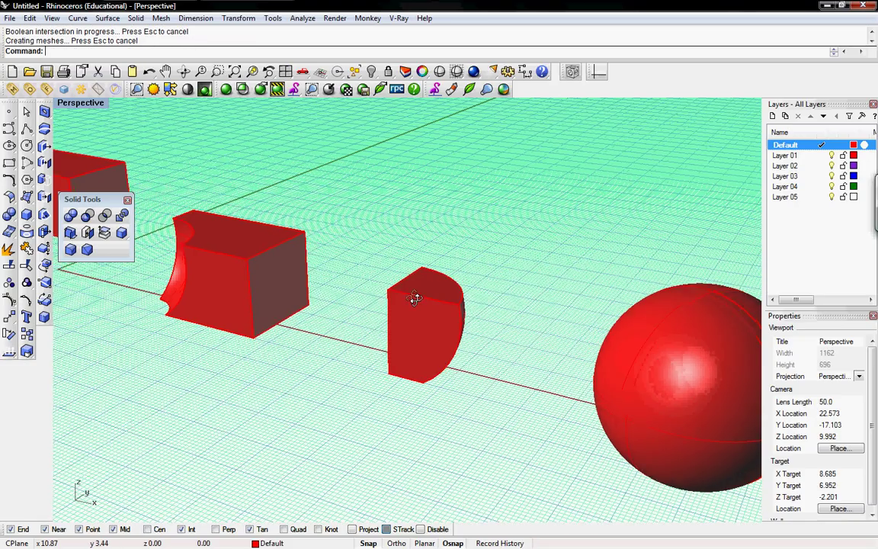
mouse_move(414, 299)
right_mouse_down()
mouse_move(457, 295)
mouse_move(387, 292)
mouse_move(451, 296)
mouse_move(398, 288)
mouse_move(422, 295)
right_mouse_up()
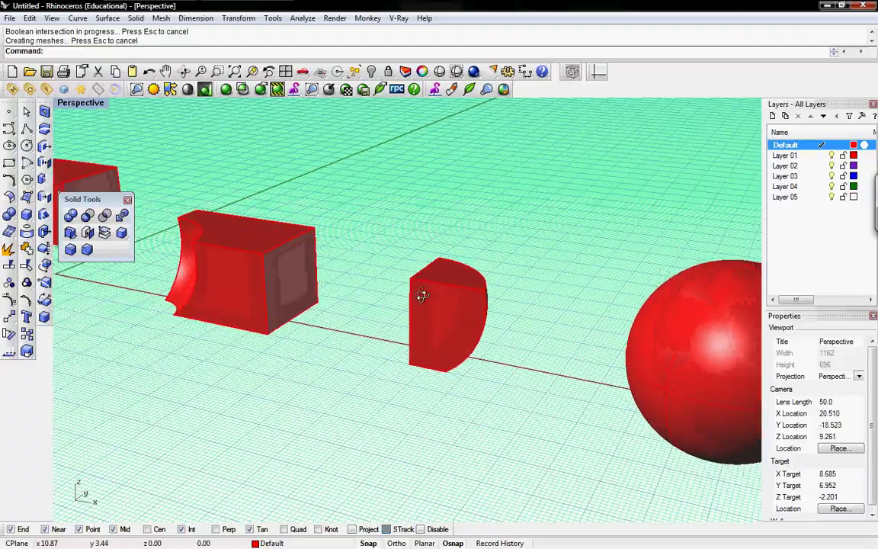
scroll(379, 275, "down", 2)
scroll(393, 282, "down", 1)
scroll(404, 287, "down", 2)
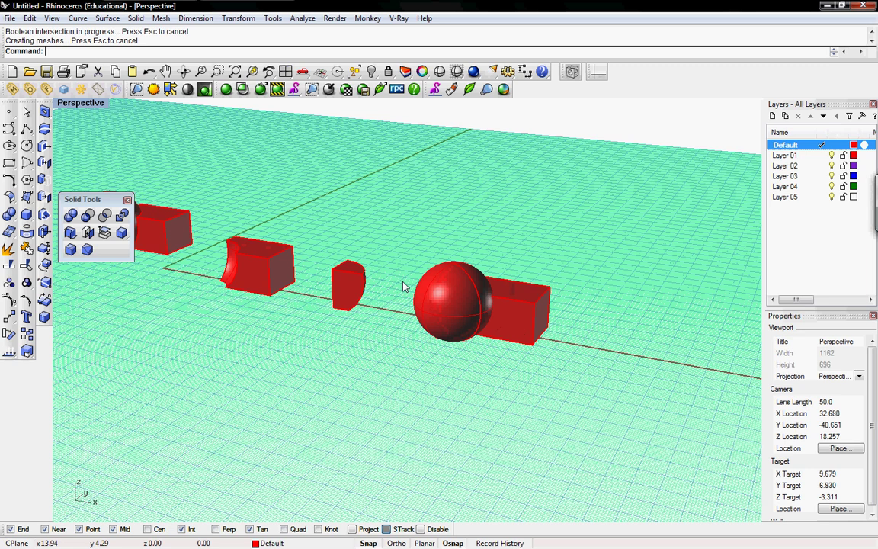
scroll(381, 271, "up", 2)
mouse_move(393, 260)
right_mouse_down("shift")
mouse_move(497, 308)
mouse_move(442, 303)
right_mouse_up("shift")
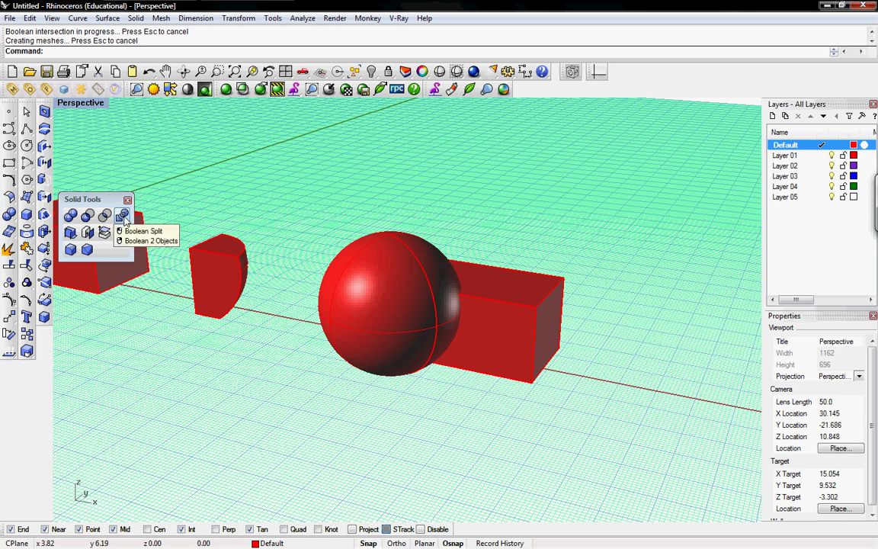
Boolean-split the fourth box using its sphere as the cutter
left_click(123, 217)
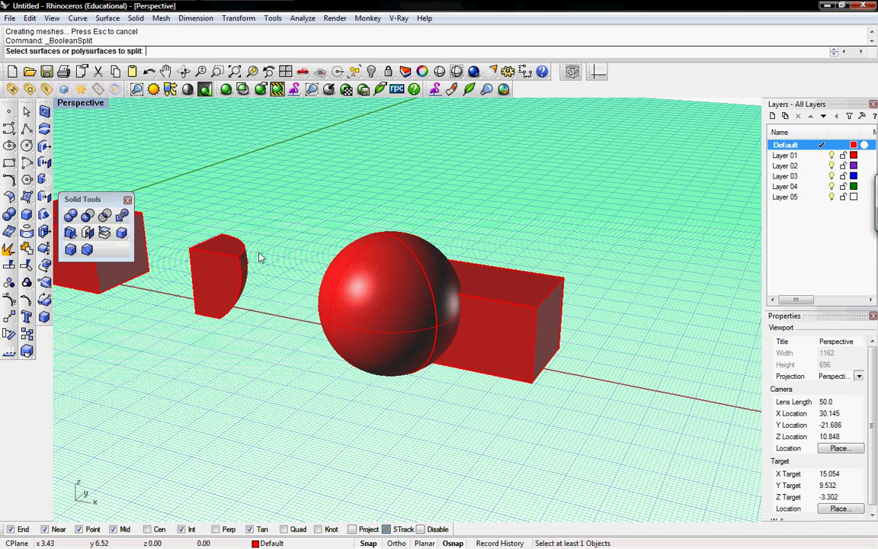
left_click(520, 304)
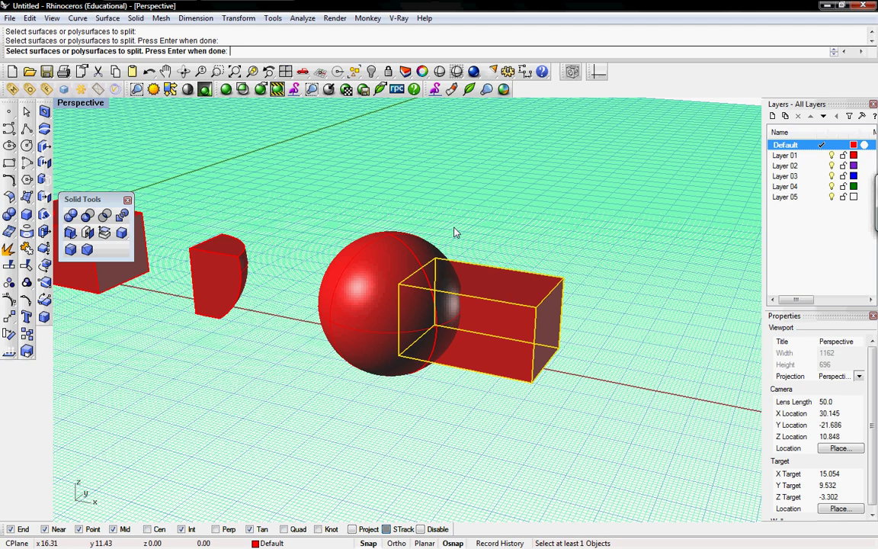
key("Return")
left_click(398, 261)
key("Return")
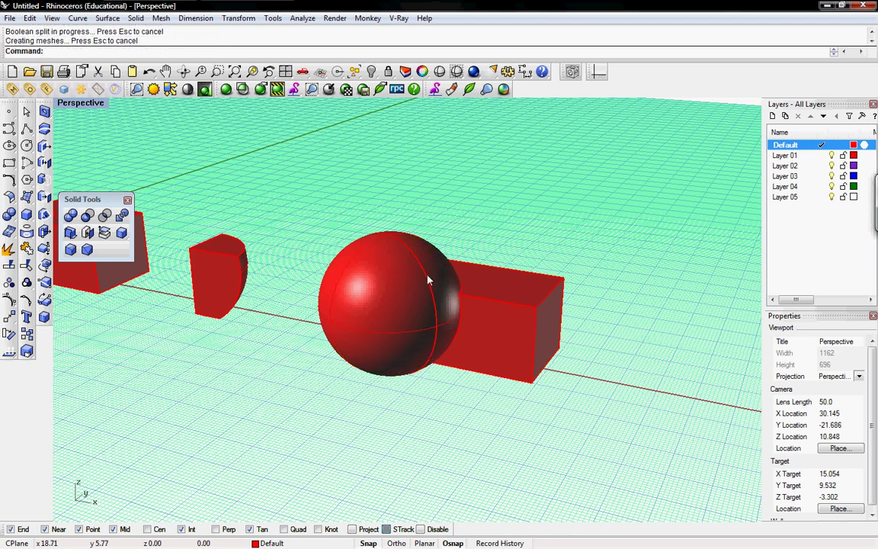
Drag the sphere and the large box piece away from the small split piece
left_click_drag(401, 285, 309, 355)
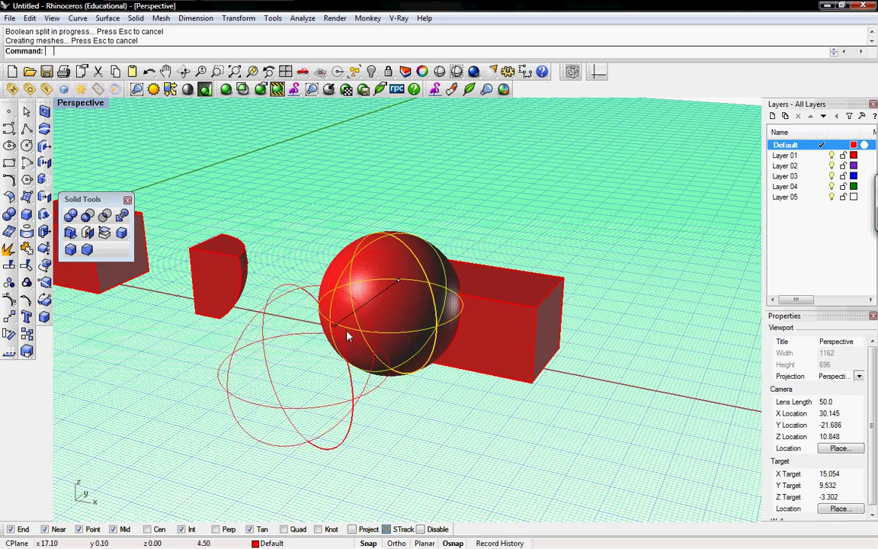
left_click_drag(501, 305, 615, 320)
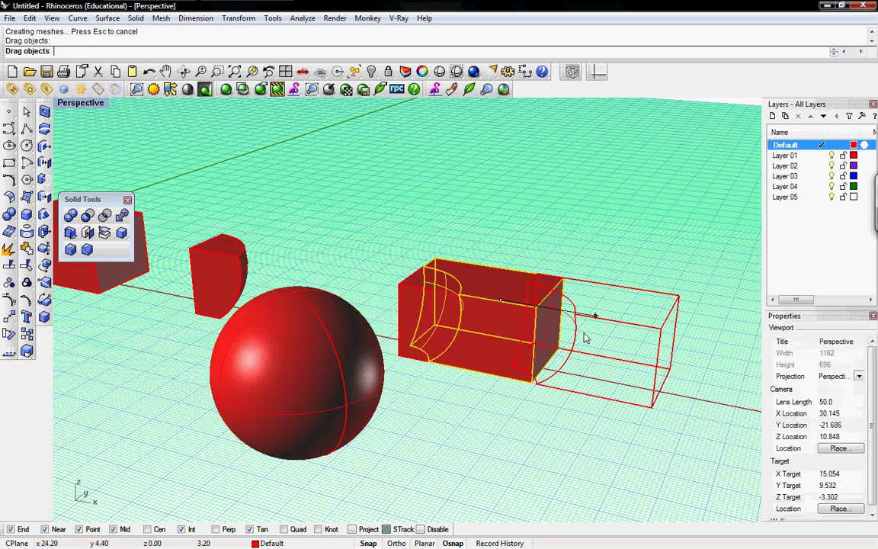
right_click_drag(480, 323, 388, 308)
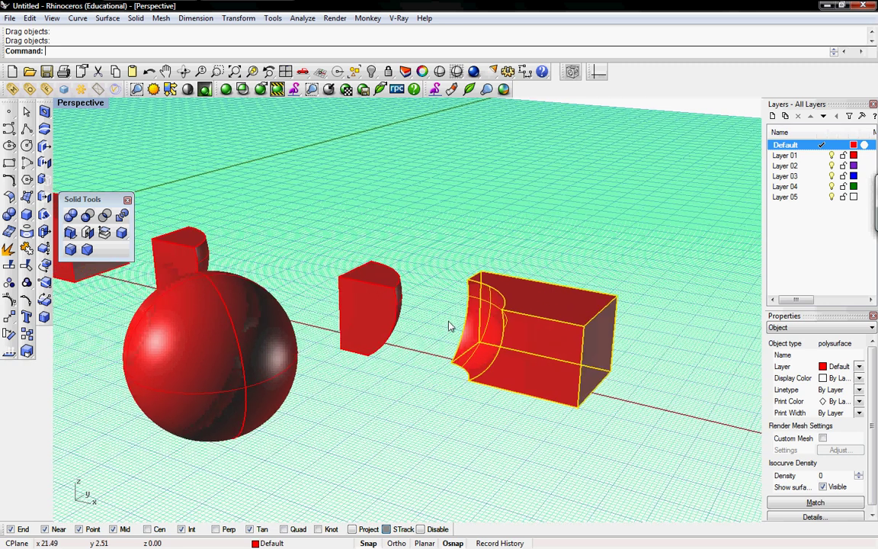
left_click(389, 308)
left_click(415, 278)
left_click(533, 326)
right_click_drag(417, 299, 426, 294, "shift")
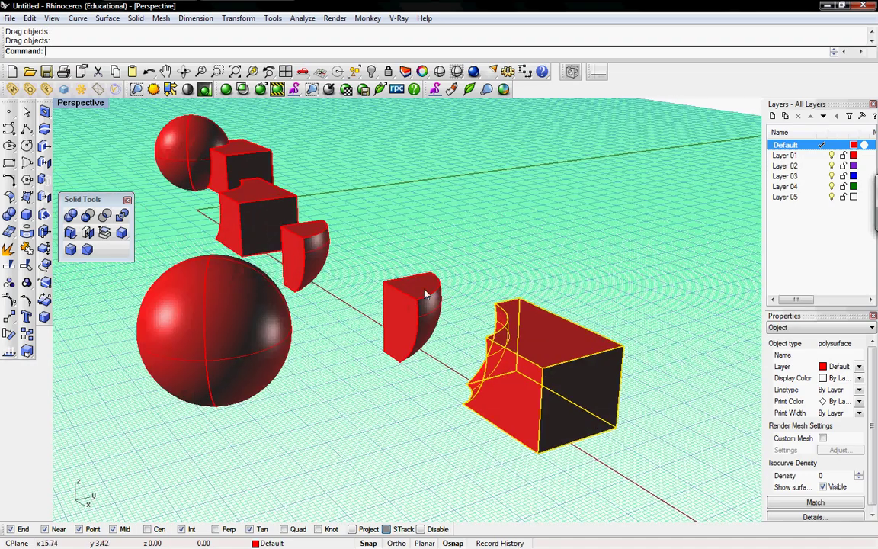
Move the large box piece back toward the small piece and nudge the sphere right
left_click(245, 313)
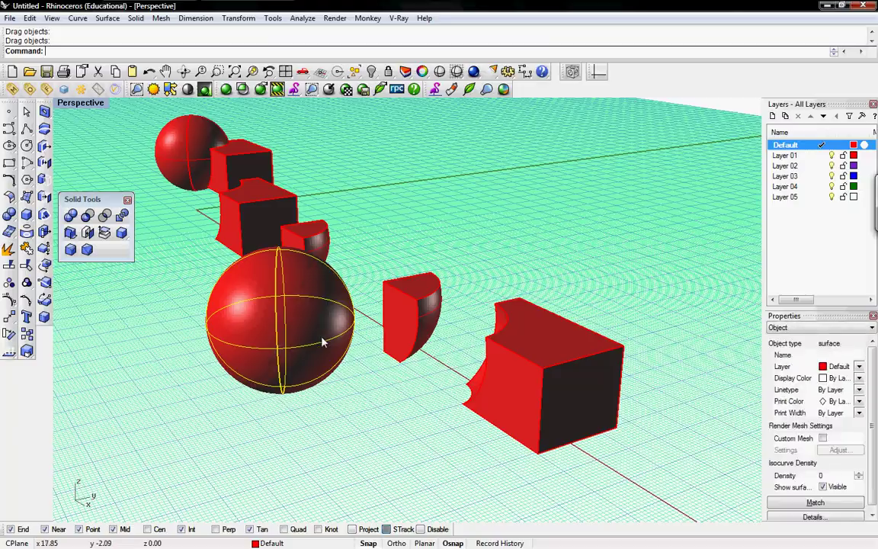
mouse_move(291, 300)
right_mouse_down()
mouse_move(287, 314)
mouse_move(272, 310)
right_mouse_up()
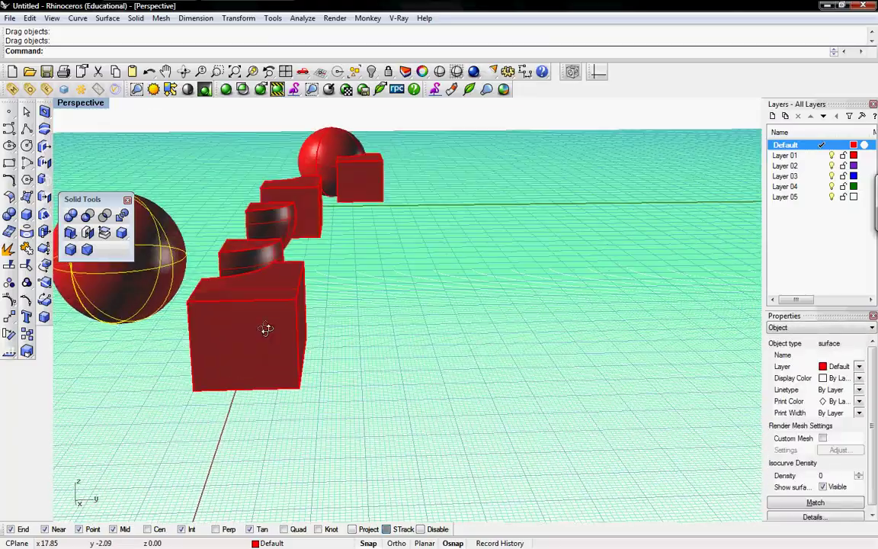
mouse_move(265, 329)
right_mouse_down()
mouse_move(353, 340)
mouse_move(383, 329)
mouse_move(386, 284)
right_mouse_up()
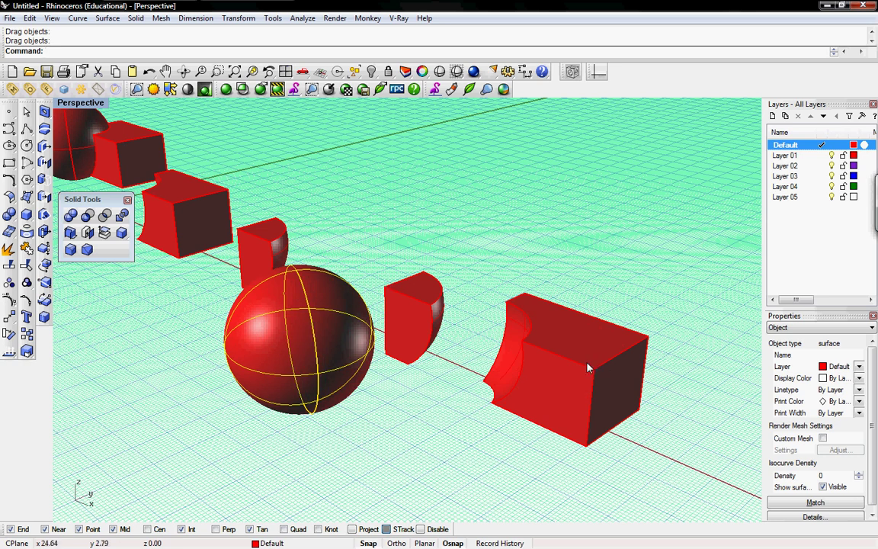
mouse_move(587, 368)
left_mouse_down()
mouse_move(484, 310)
mouse_move(526, 340)
left_mouse_up()
left_click(409, 402)
left_click(351, 345)
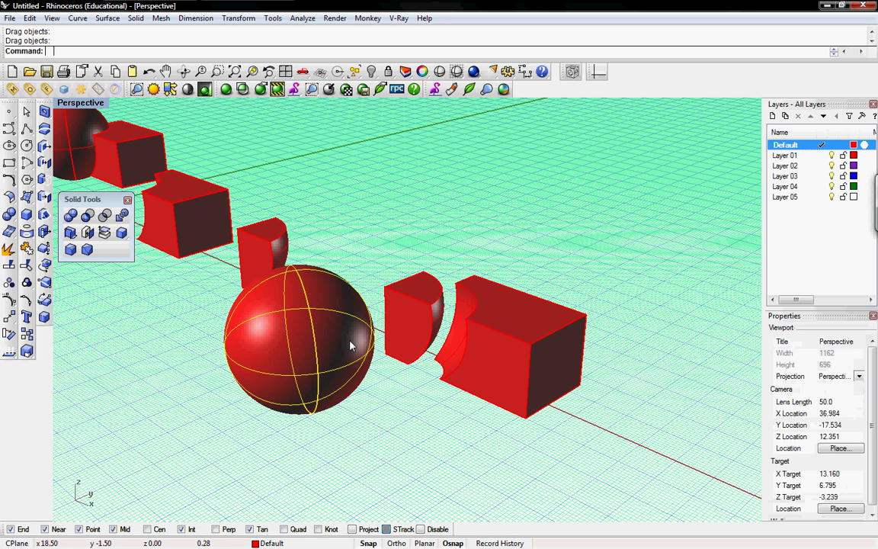
left_click_drag(351, 345, 355, 346)
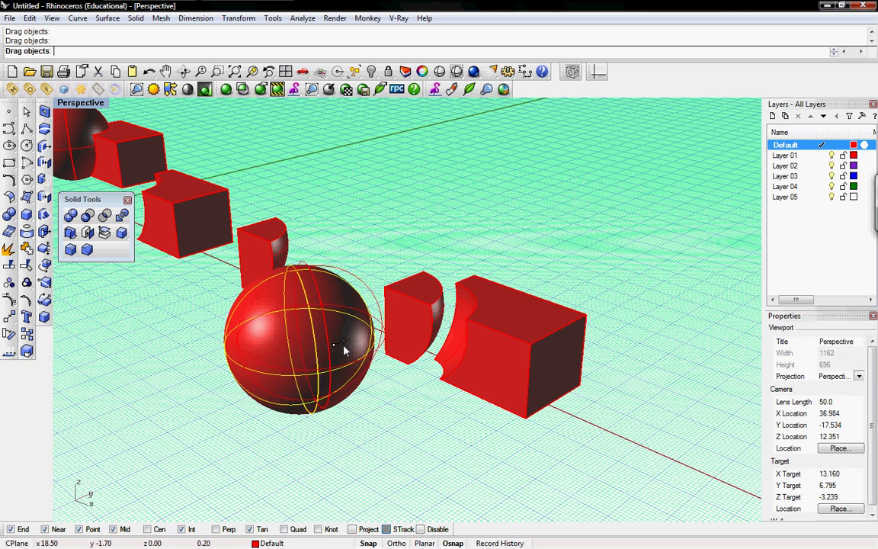
left_click(395, 388)
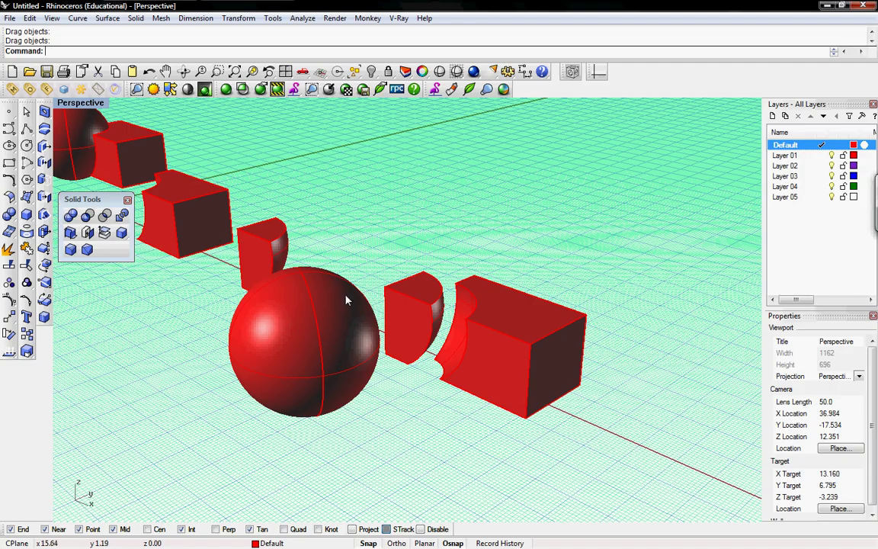
Orbit and zoom to show the fused pair, scooped box, overlap wedge and split pieces together
right_click_drag(347, 299, 367, 300)
scroll(366, 304, "down", 5)
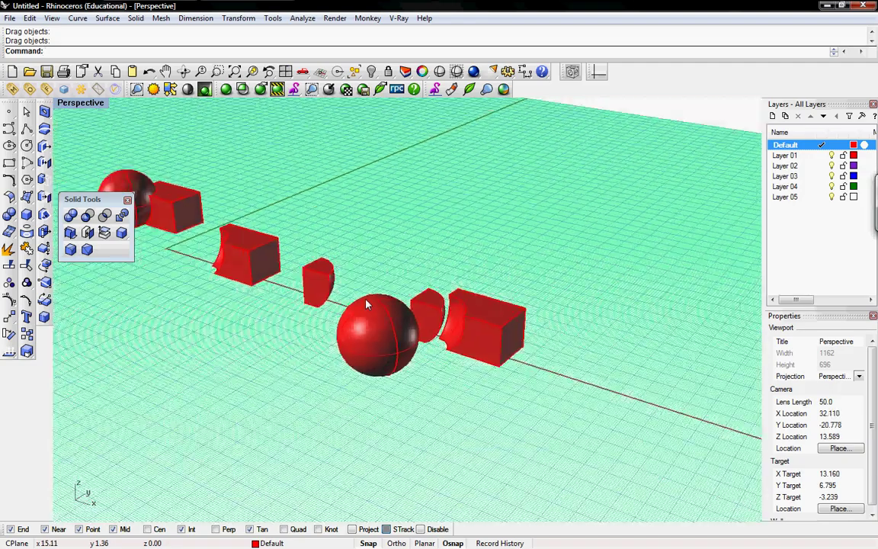
scroll(420, 328, "up", 3)
right_click_drag(397, 338, 407, 341)
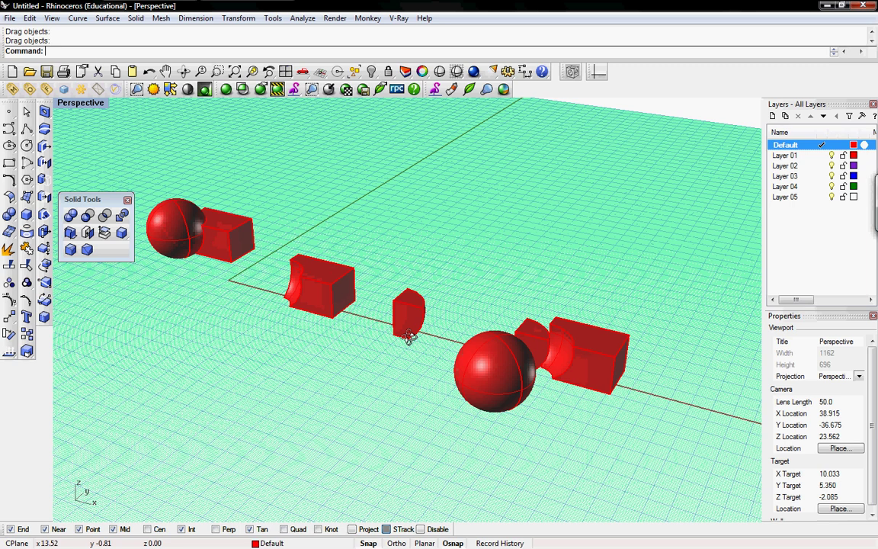